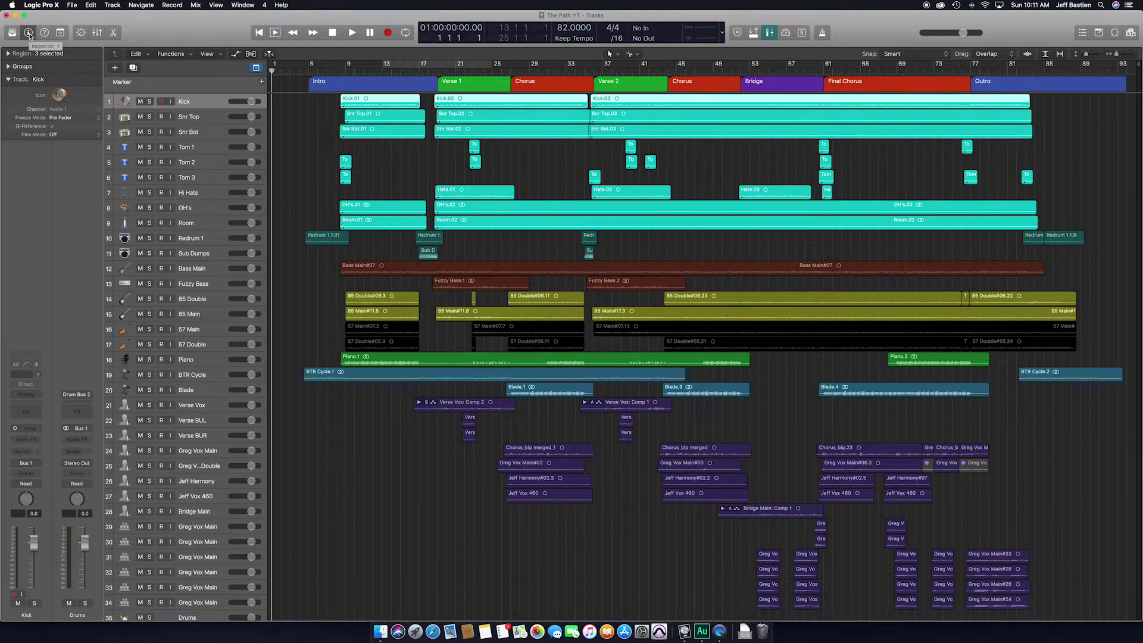
# Step: Toggle the track inspector a few times and open the Kick track's icon choices
pyautogui.click(28, 34)
pyautogui.click(29, 33)
pyautogui.click(28, 33)
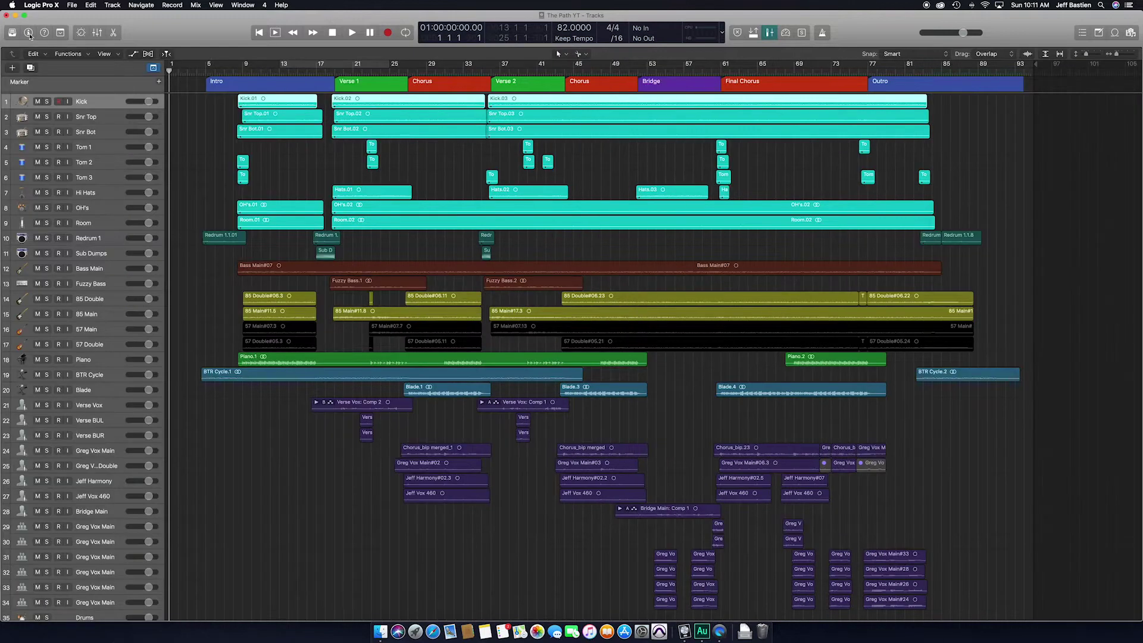
pyautogui.click(29, 33)
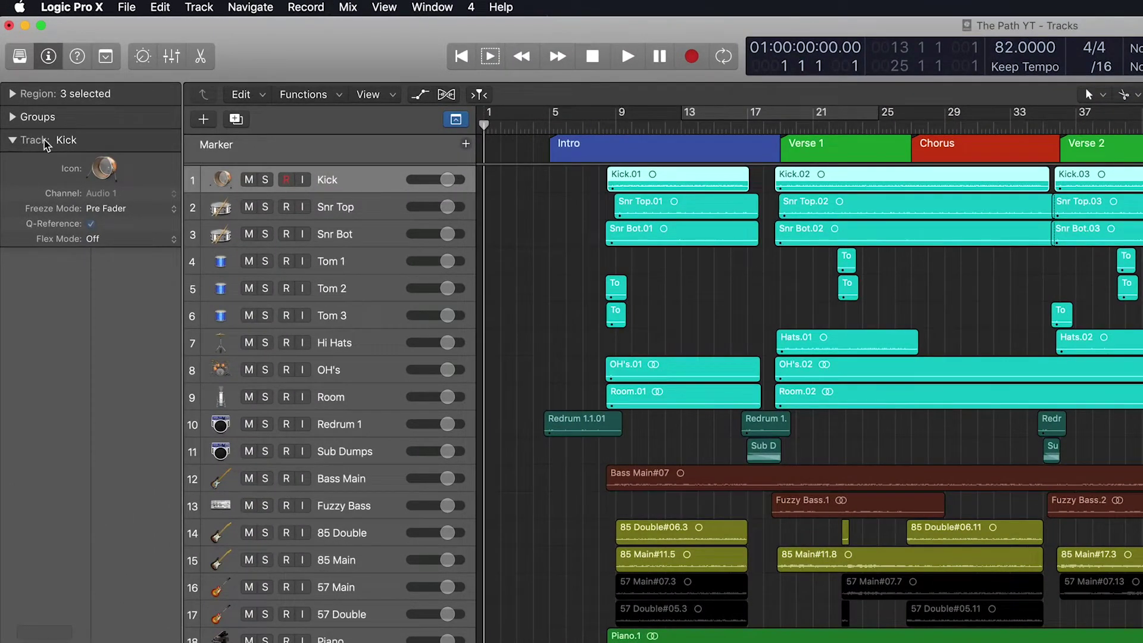
pyautogui.click(102, 171)
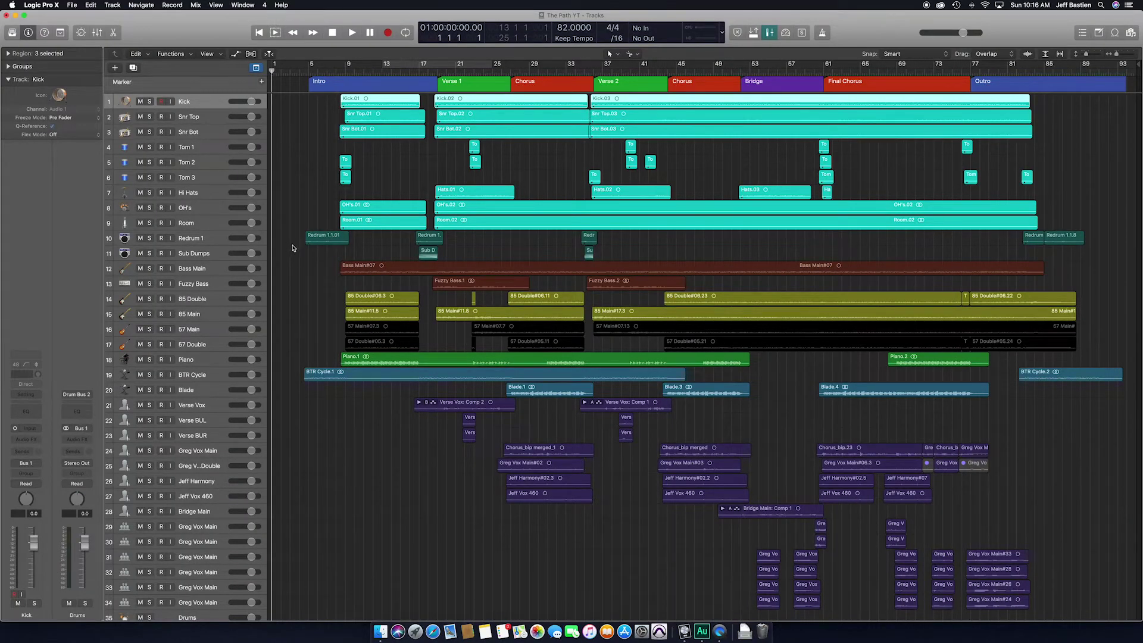
# Step: In the mixer, colour the Kick-through-Room drum channels cyan after briefly trying blue-purple
pyautogui.press('x')
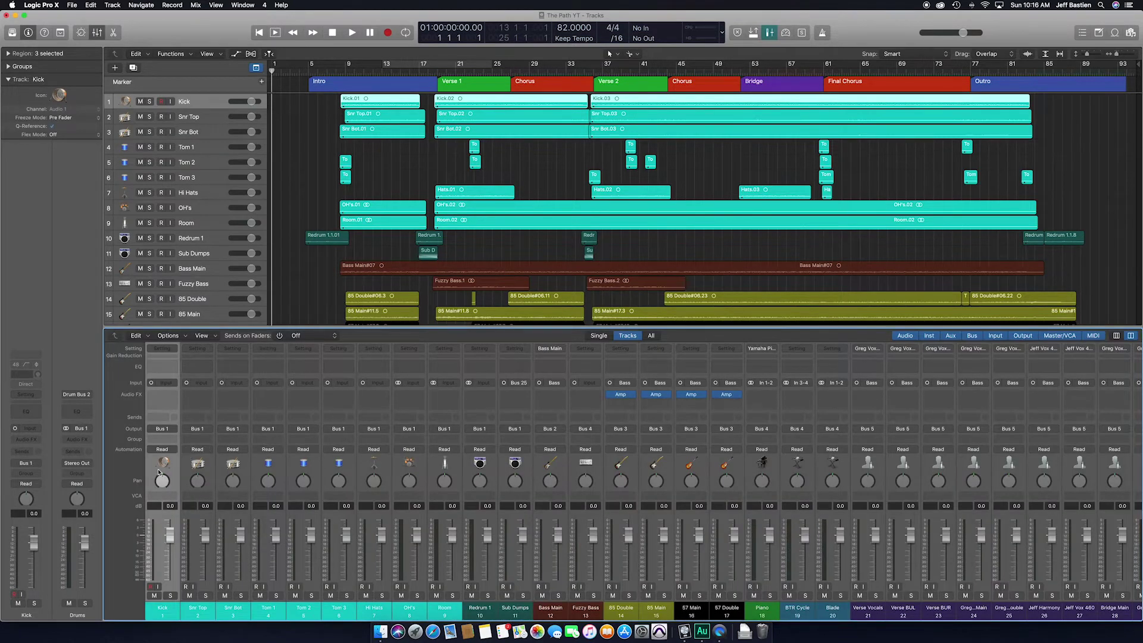
pyautogui.moveTo(169, 468); pyautogui.dragTo(443, 478)
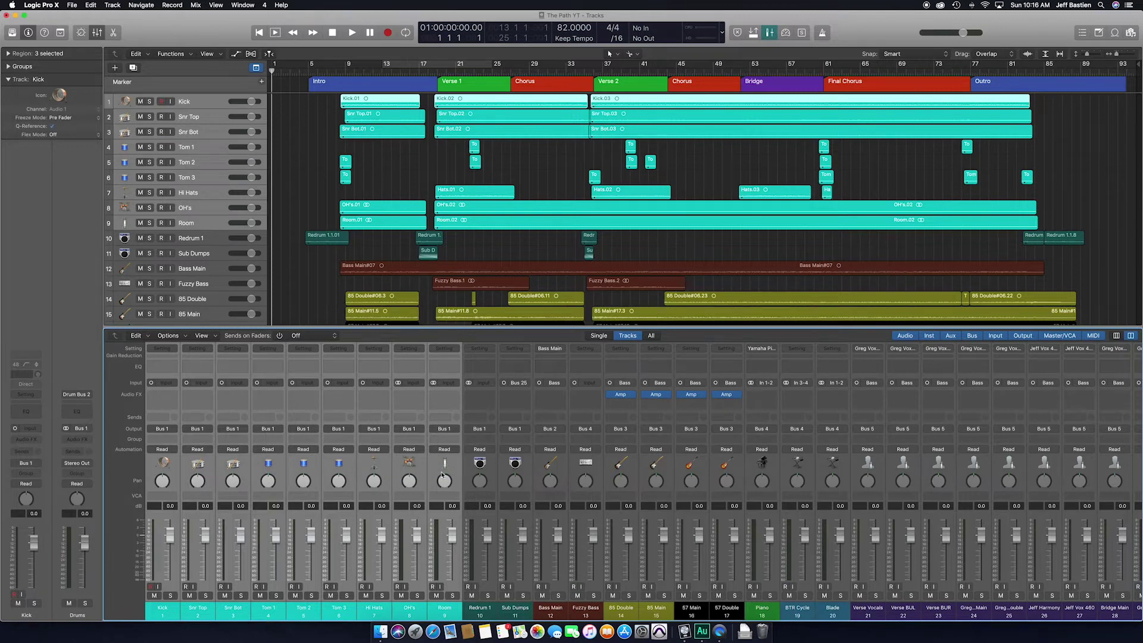
pyautogui.hotkey('alt', 'c')
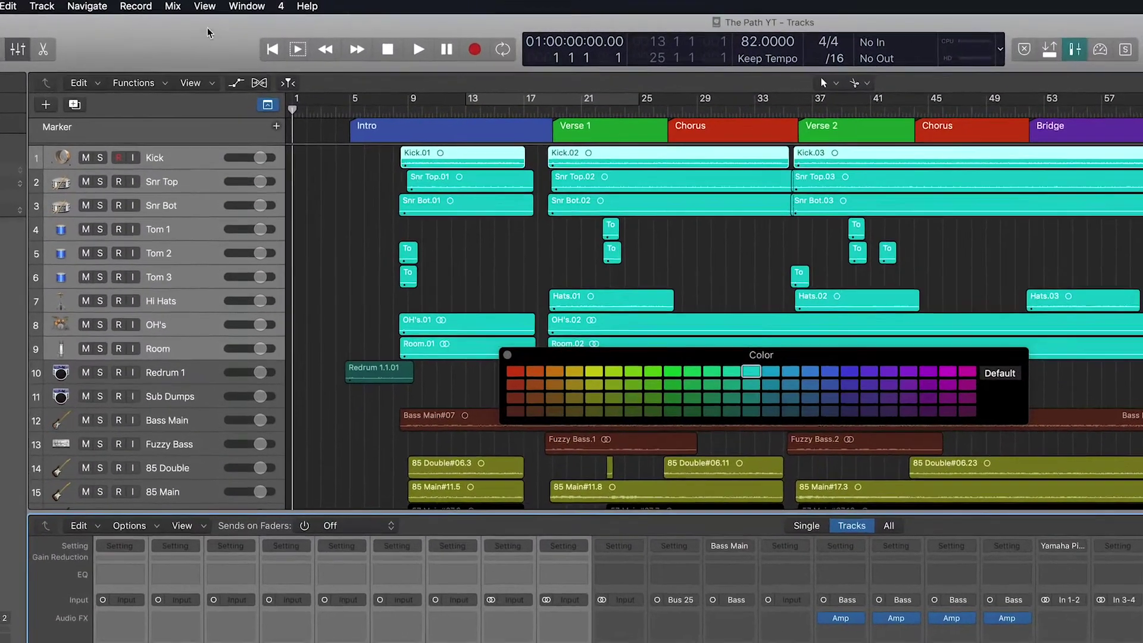
pyautogui.click(215, 4)
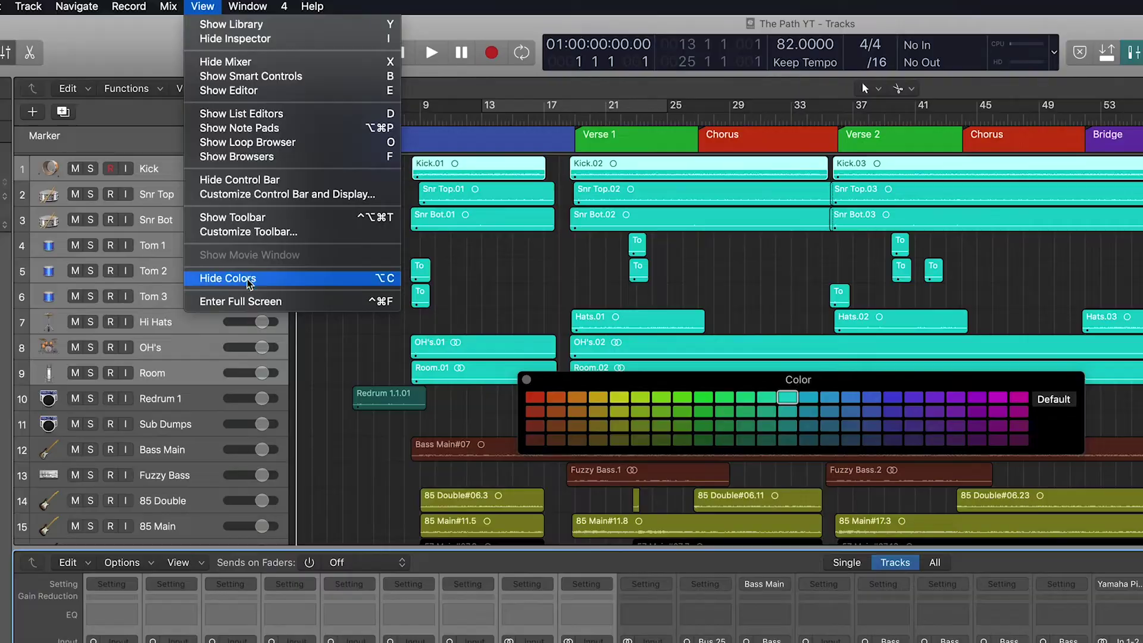
pyautogui.click(528, 242)
pyautogui.click(625, 239)
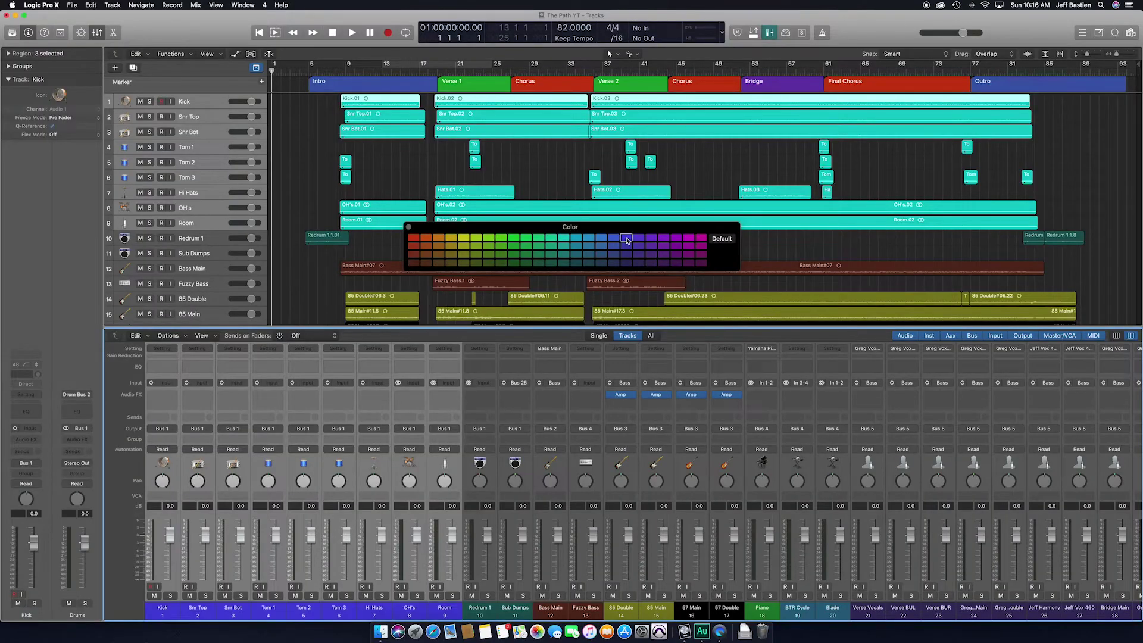
pyautogui.click(562, 238)
pyautogui.hotkey('alt', 'c')
pyautogui.press('x')
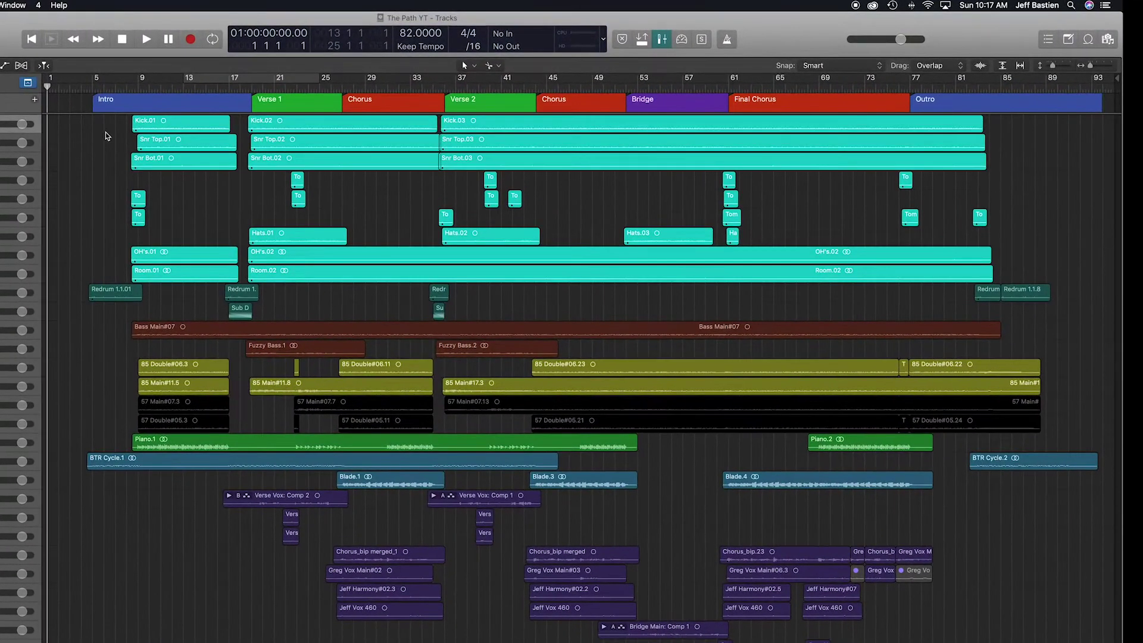
# Step: Colour all the regions on the drum tracks light blue
pyautogui.moveTo(105, 135); pyautogui.dragTo(919, 276)
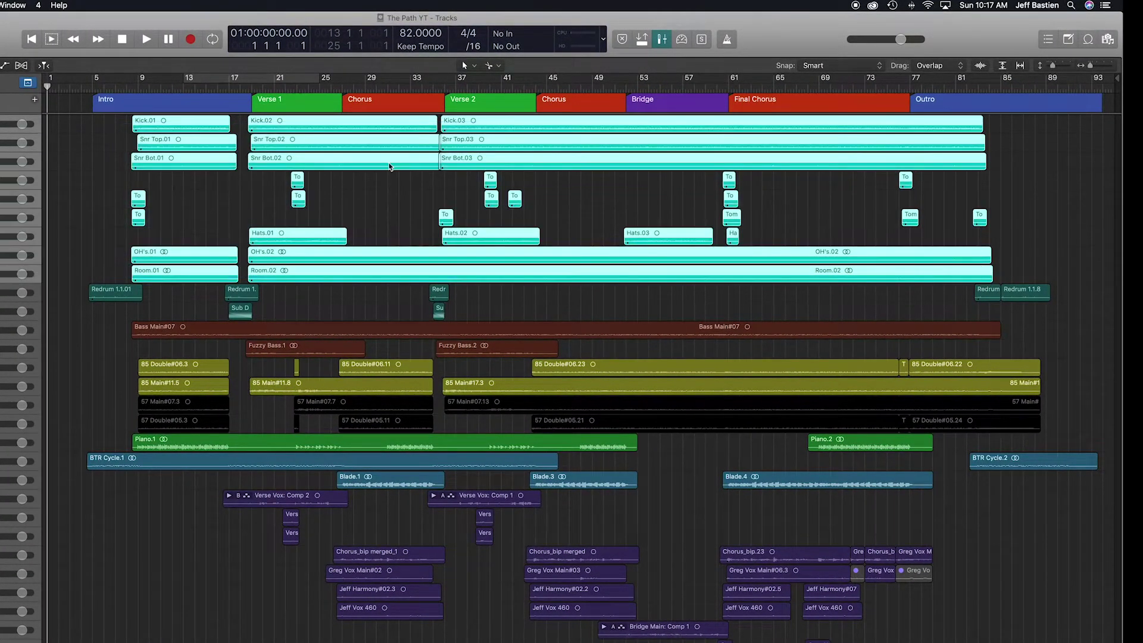
pyautogui.hotkey('alt', 'c')
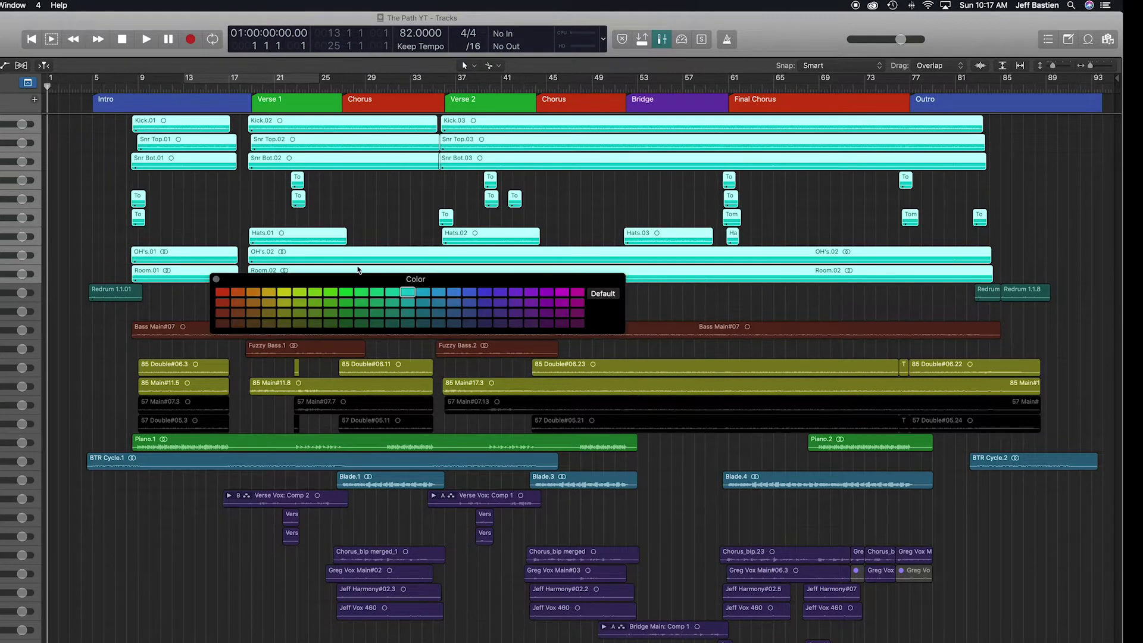
pyautogui.click(453, 293)
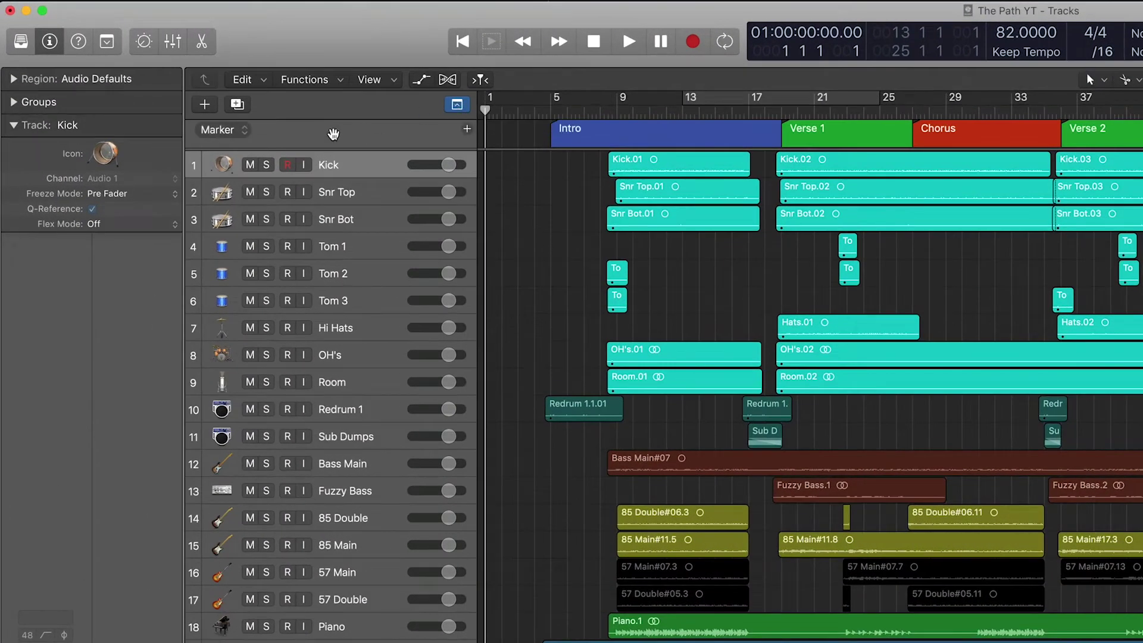
# Step: Show the Movie global track, then collapse it out of view
pyautogui.rightClick(372, 113)
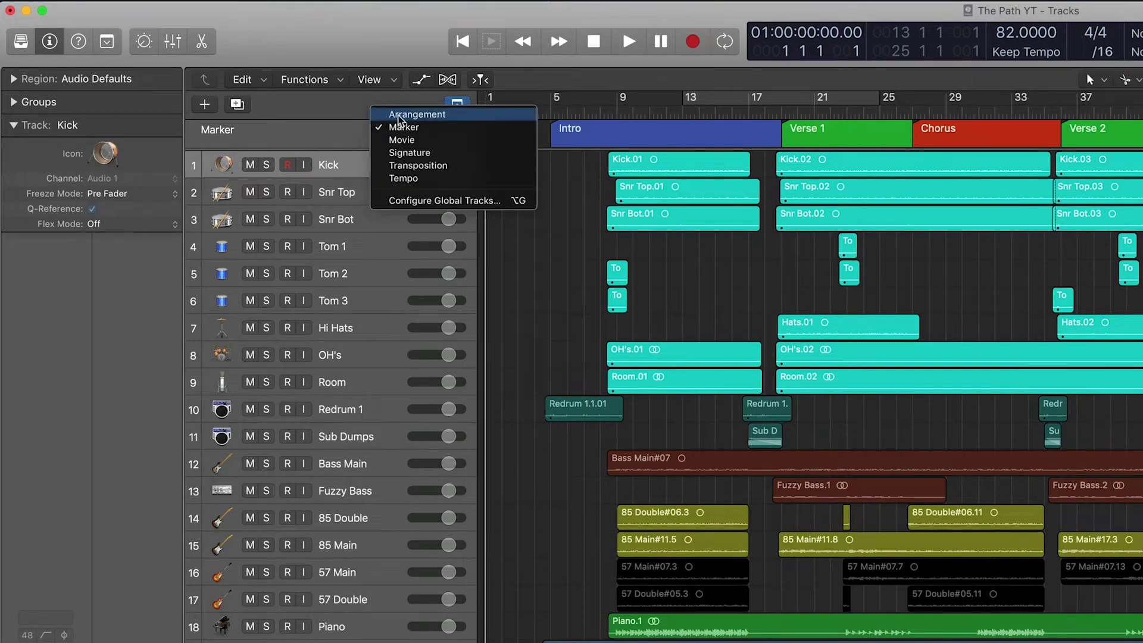
pyautogui.click(417, 141)
pyautogui.moveTo(416, 145); pyautogui.dragTo(414, 126)
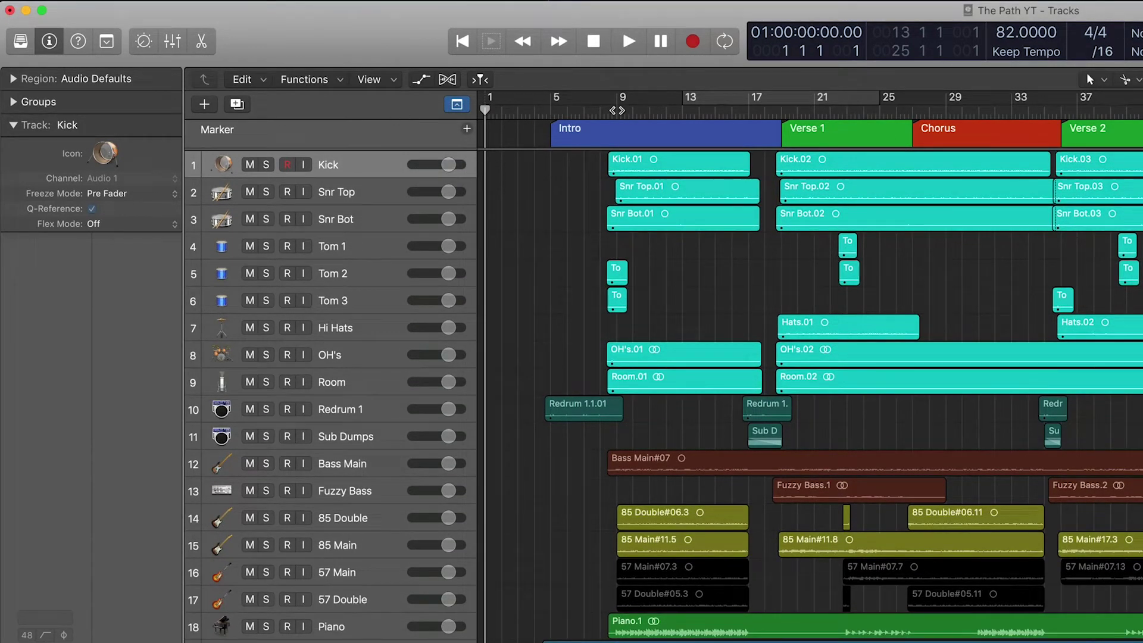
# Step: Enable cycle, set its range to bars 1–5, and turn it into a marker named Pre Roll
pyautogui.click(779, 101)
pyautogui.moveTo(758, 100); pyautogui.dragTo(586, 98)
pyautogui.moveTo(678, 99)
pyautogui.mouseDown()
pyautogui.moveTo(519, 106)
pyautogui.moveTo(518, 131)
pyautogui.mouseUp()
pyautogui.doubleClick(518, 127)
pyautogui.write('Pre Roll')
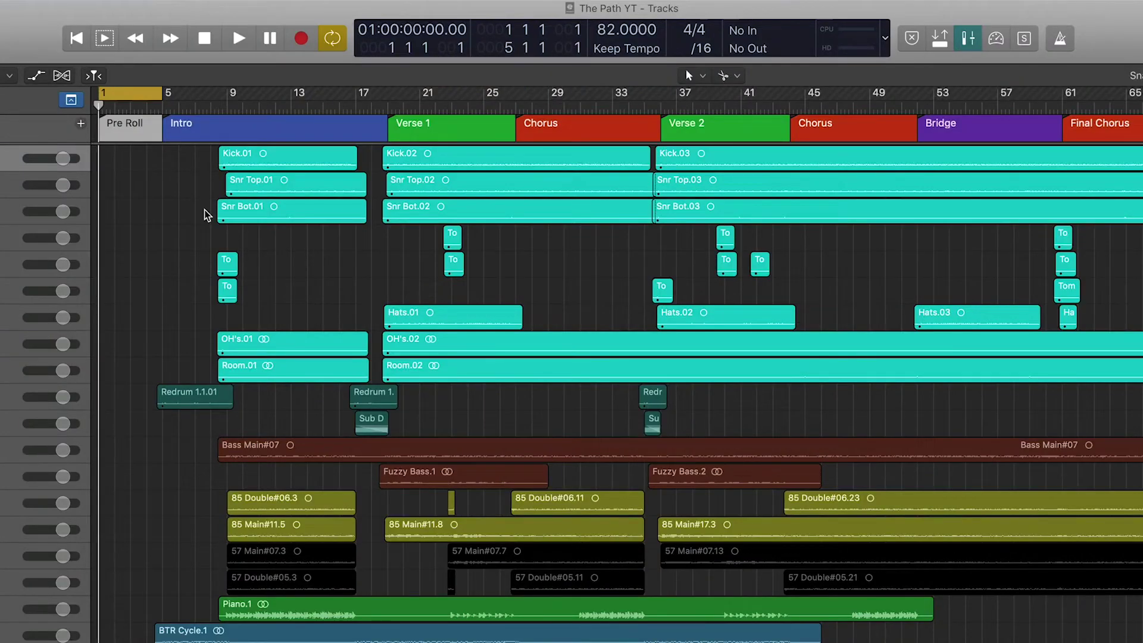
# Step: Colour the Pre Roll marker light purple and trim the Intro marker to end before Verse 1
pyautogui.hotkey('alt', 'c')
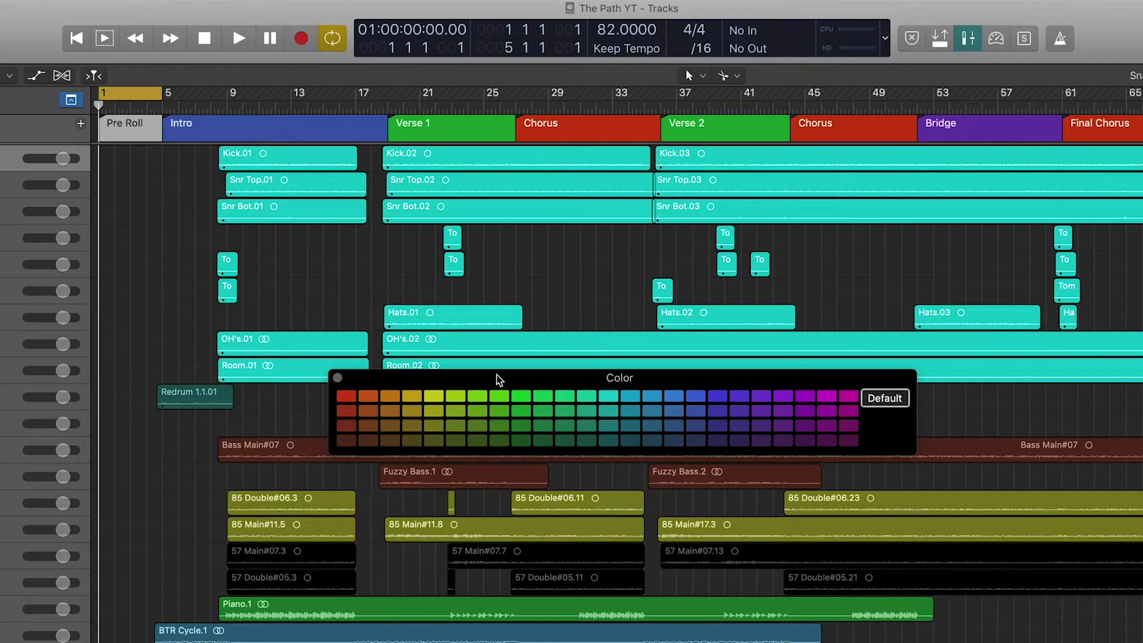
pyautogui.click(782, 397)
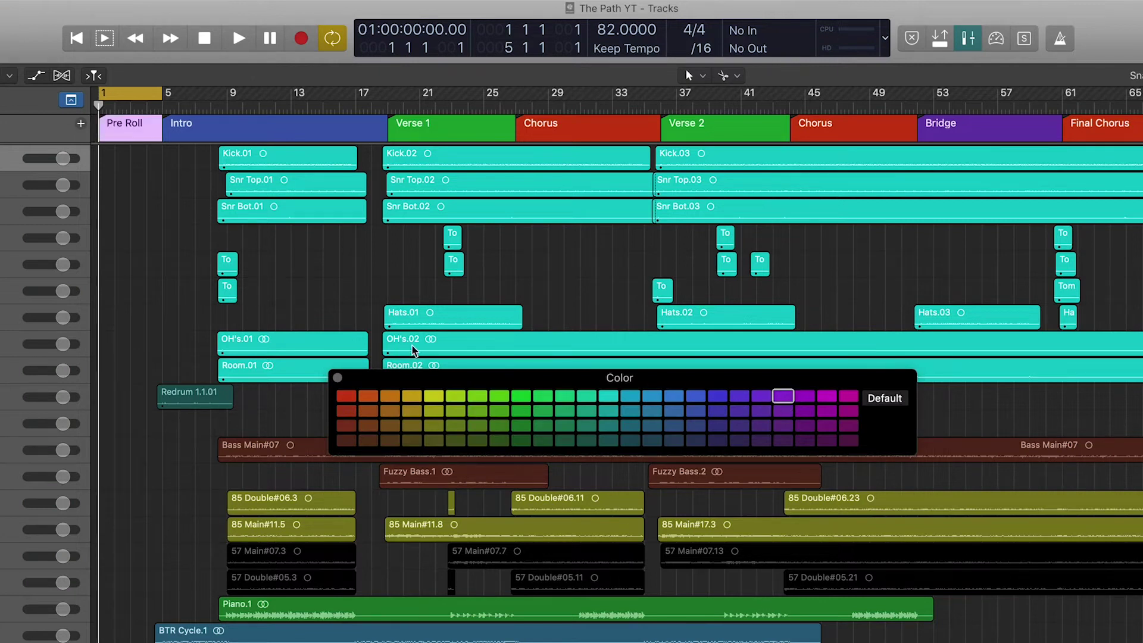
pyautogui.click(337, 377)
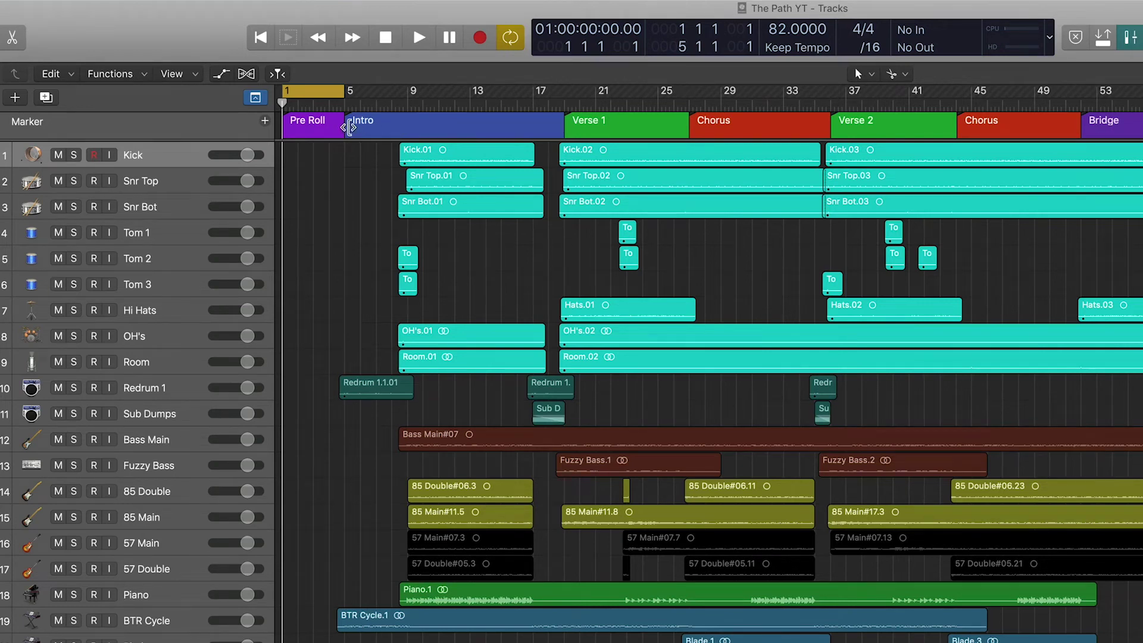
pyautogui.moveTo(350, 126); pyautogui.dragTo(349, 126)
pyautogui.moveTo(558, 131)
pyautogui.mouseDown()
pyautogui.moveTo(523, 129)
pyautogui.moveTo(561, 131)
pyautogui.mouseUp()
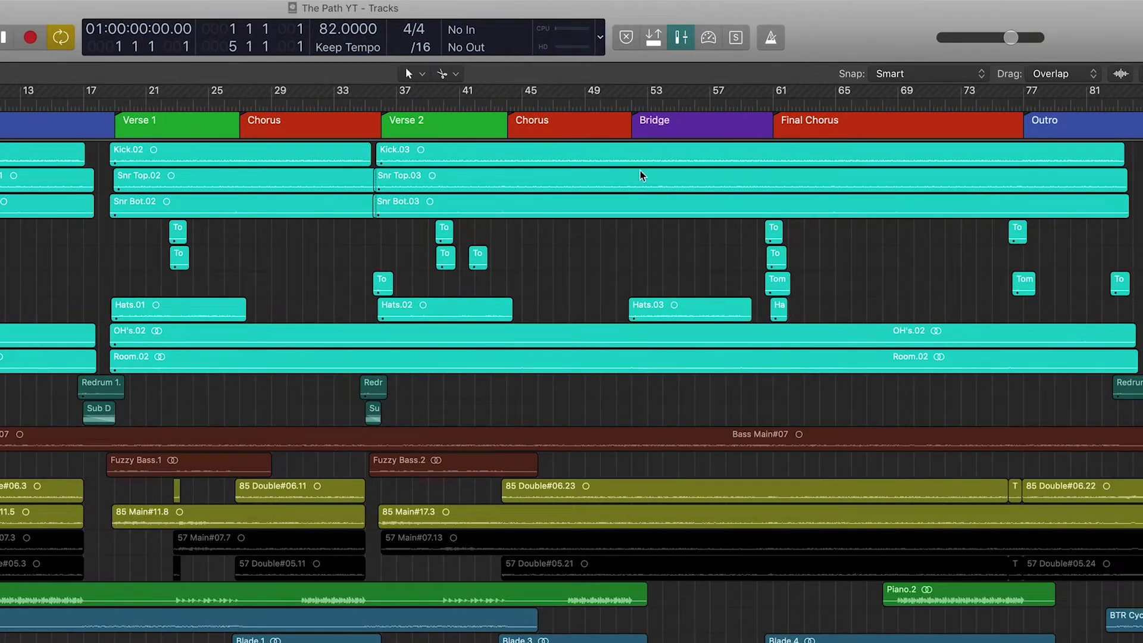
# Step: Recolour the two Chorus markers and Final Chorus together, then select the Intro marker
pyautogui.click(295, 130)
pyautogui.keyDown('shift'); pyautogui.click(533, 134); pyautogui.keyUp('shift')
pyautogui.keyDown('shift'); pyautogui.click(845, 133); pyautogui.keyUp('shift')
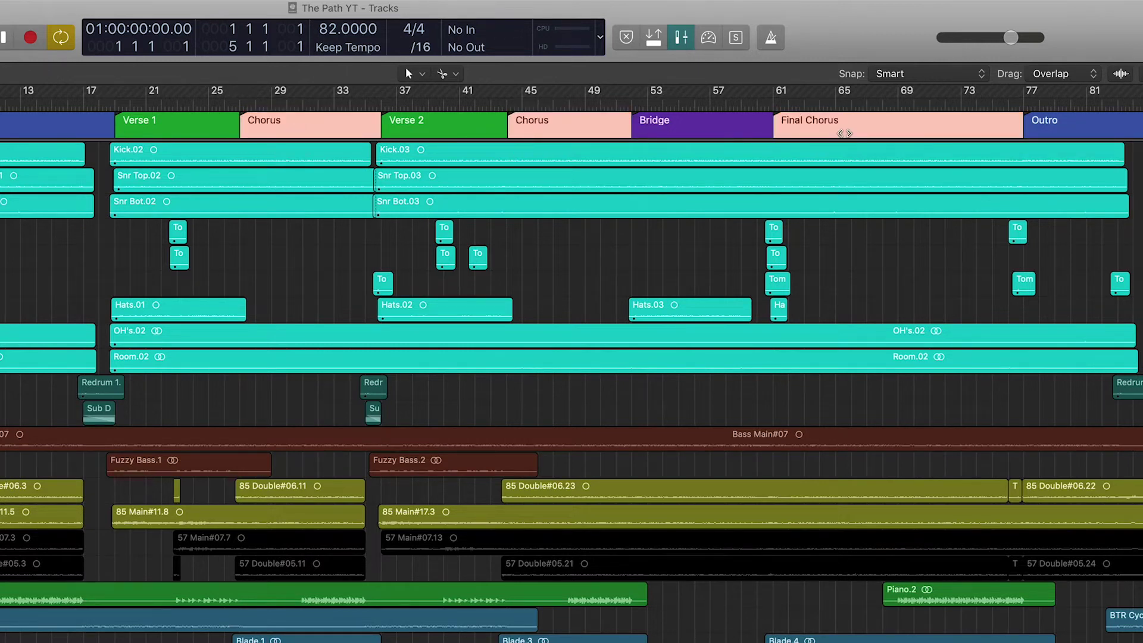
pyautogui.hotkey('alt', 'c')
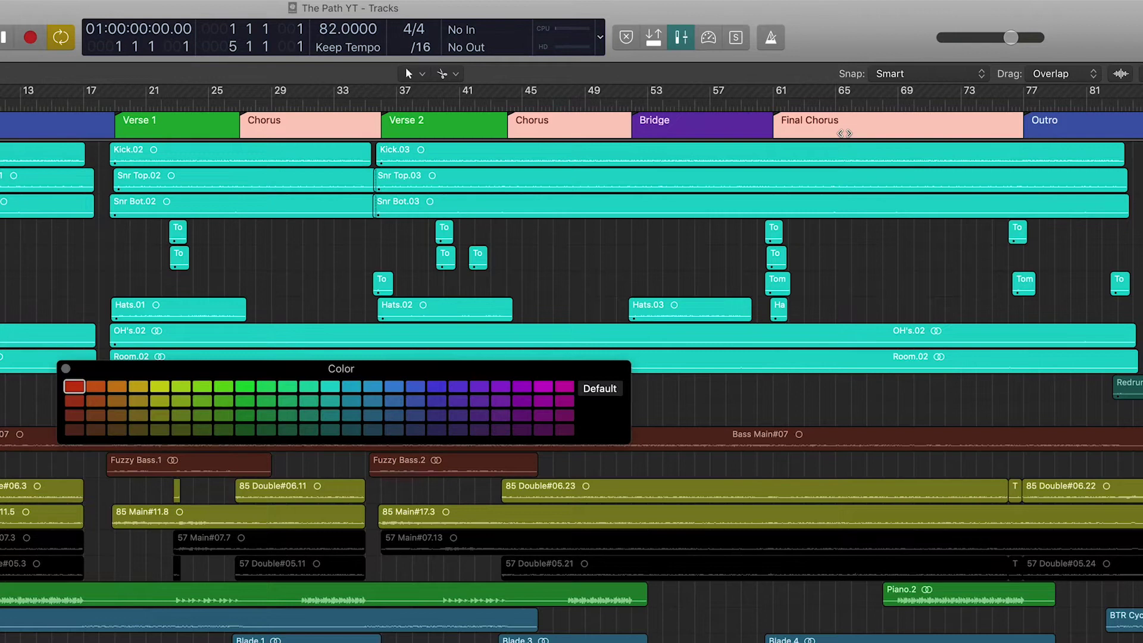
pyautogui.click(329, 390)
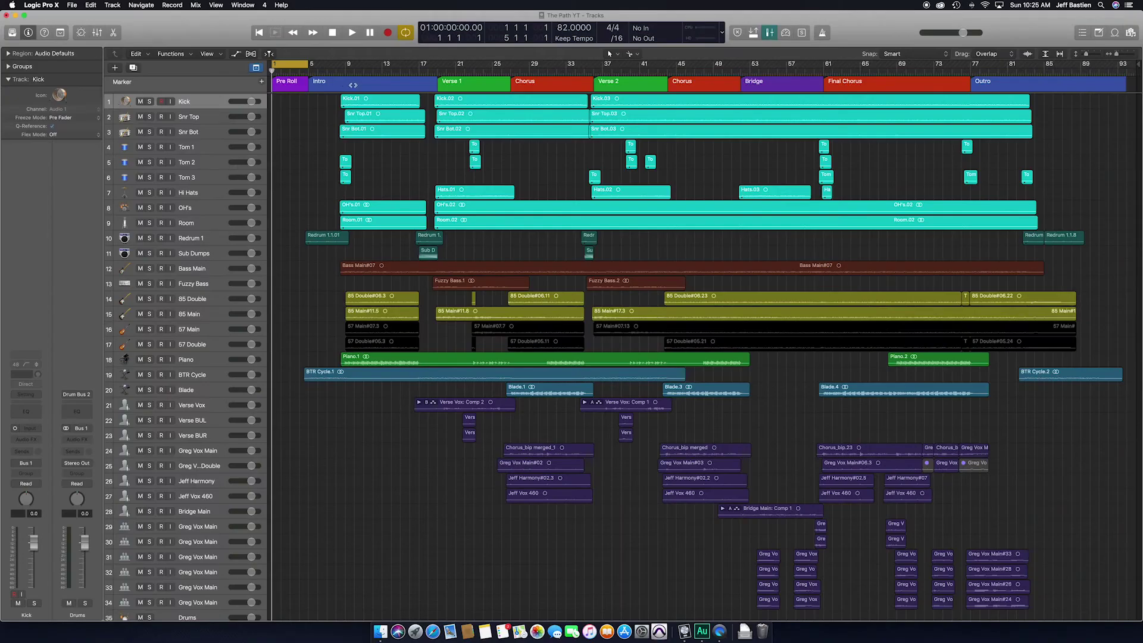
pyautogui.click(353, 85)
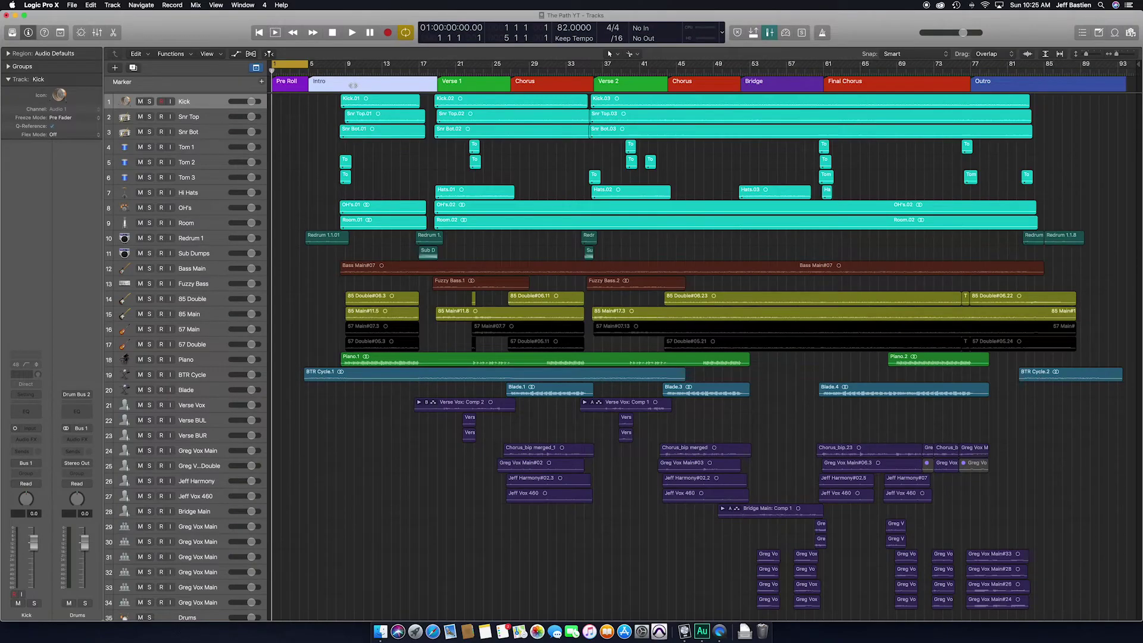
# Step: Write 'Hi... Im a note...' as the Intro marker's note and enlarge the Marker track to show it
pyautogui.press('d')
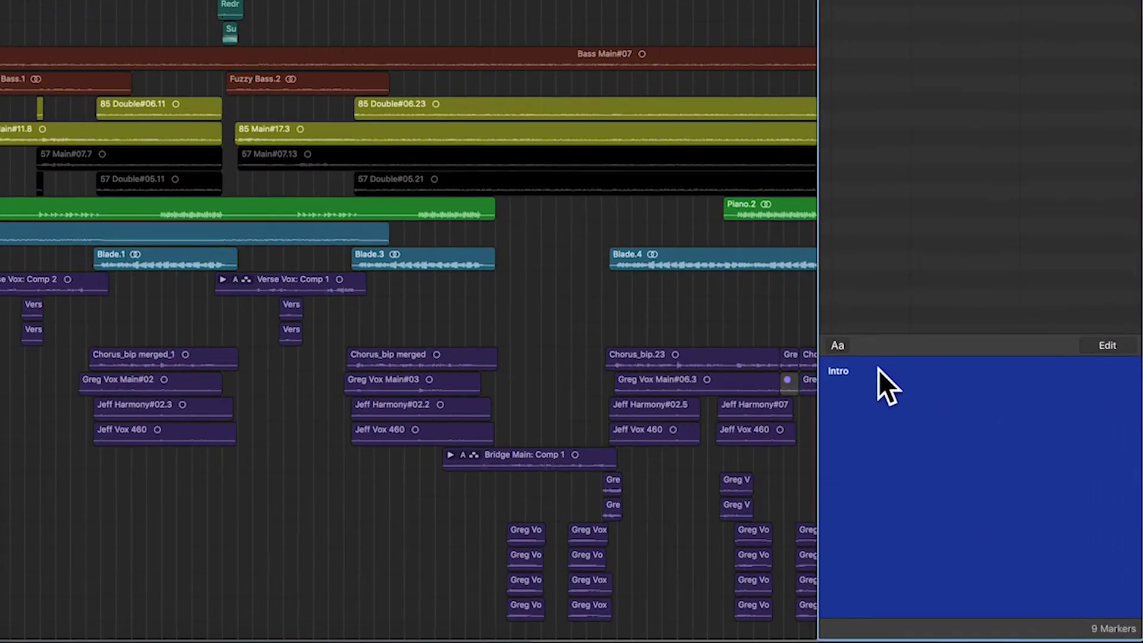
pyautogui.click(972, 460)
pyautogui.click(872, 386)
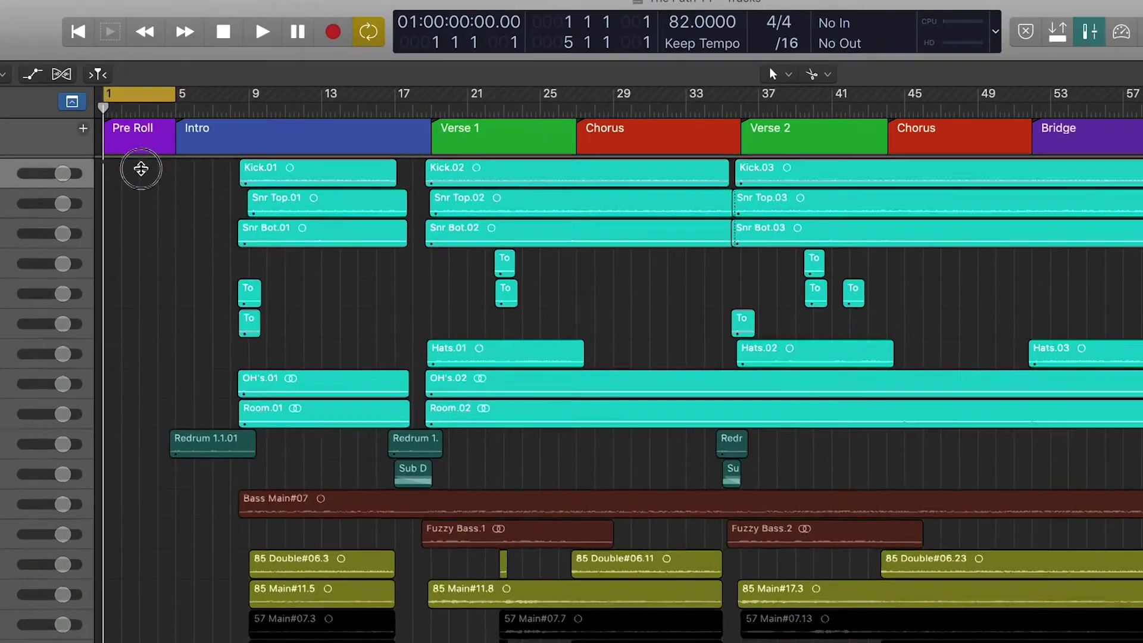
pyautogui.moveTo(291, 100); pyautogui.dragTo(292, 113)
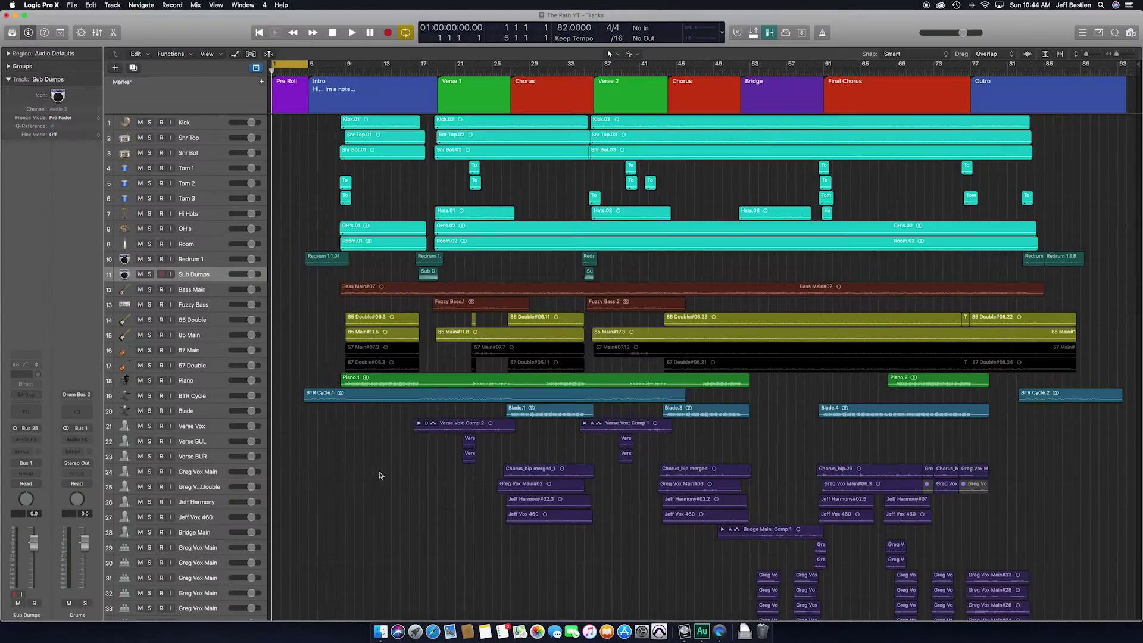
# Step: Add the Notes channel-strip component to the mixer and begin a note for Sub Dumps
pyautogui.press('x')
pyautogui.click(207, 335)
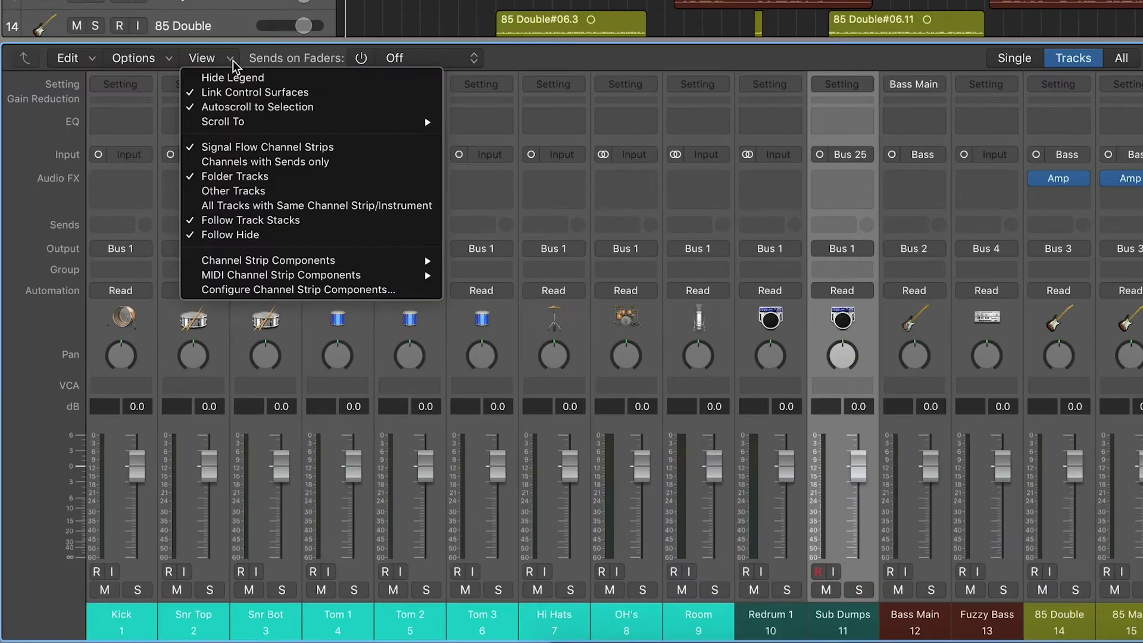
pyautogui.moveTo(226, 436)
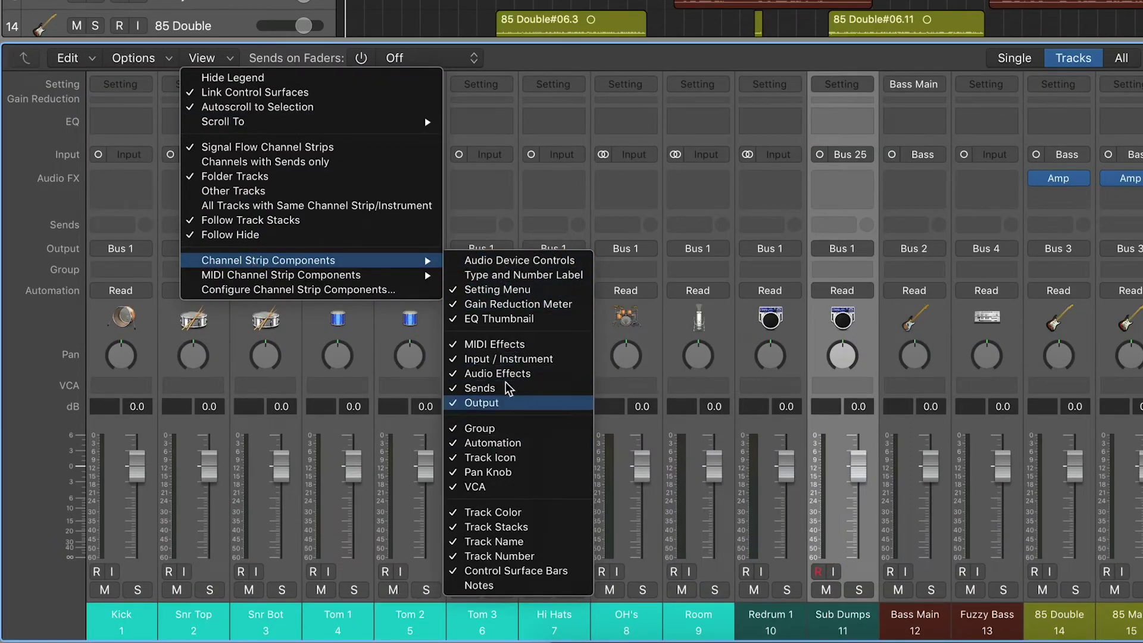
pyautogui.click(476, 587)
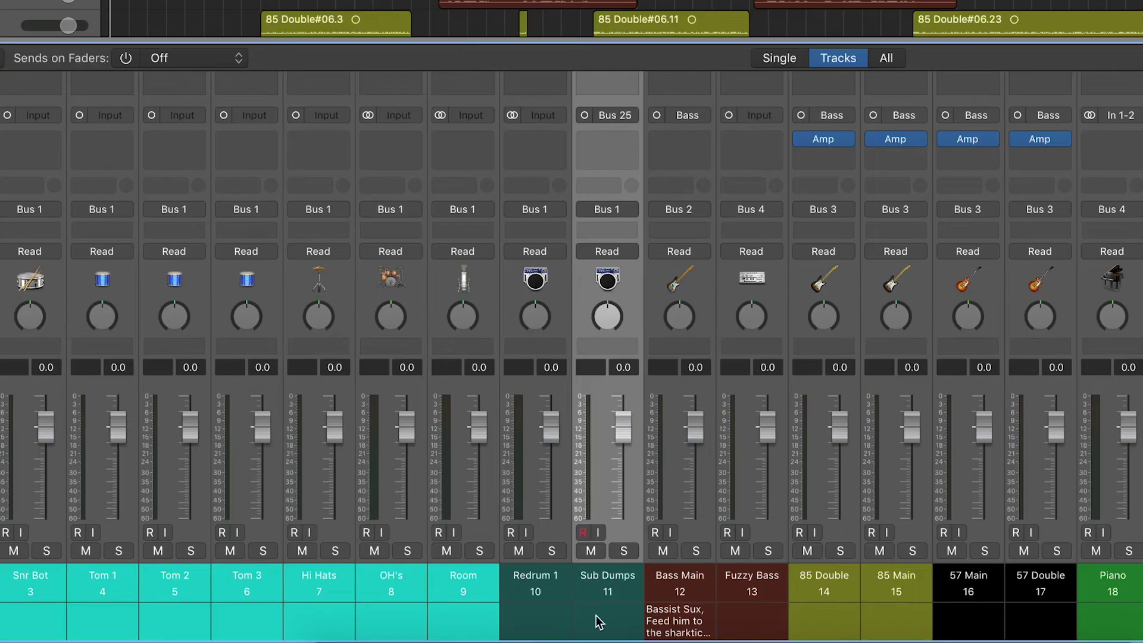
pyautogui.doubleClick(596, 615)
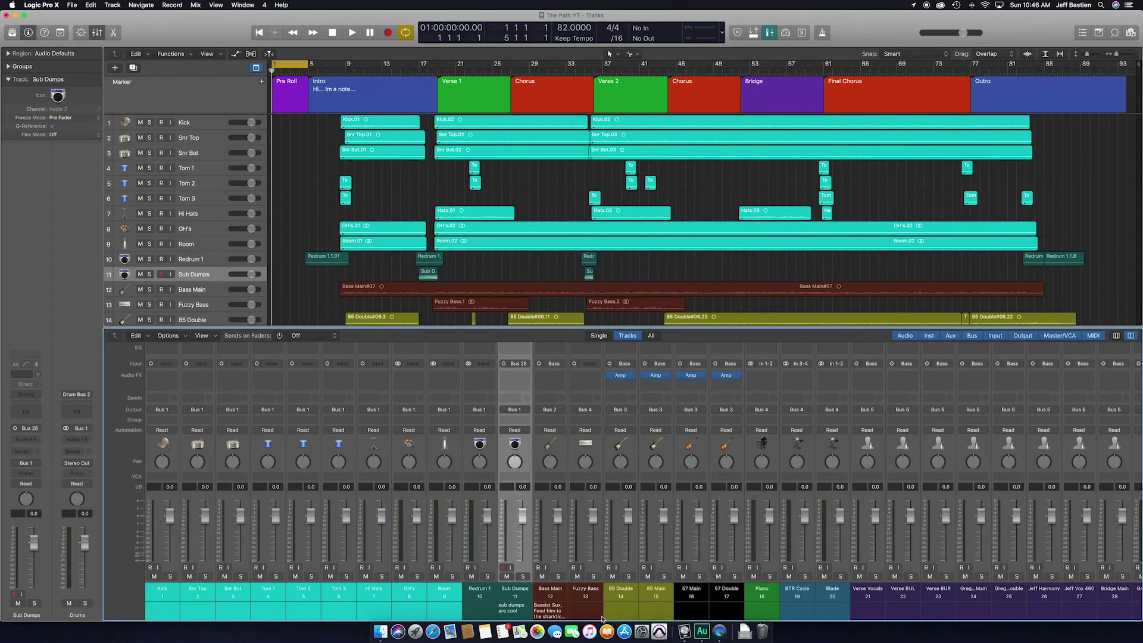
# Step: Scroll the mixer sideways to read the channel notes
pyautogui.hscroll(10, 602, 595)
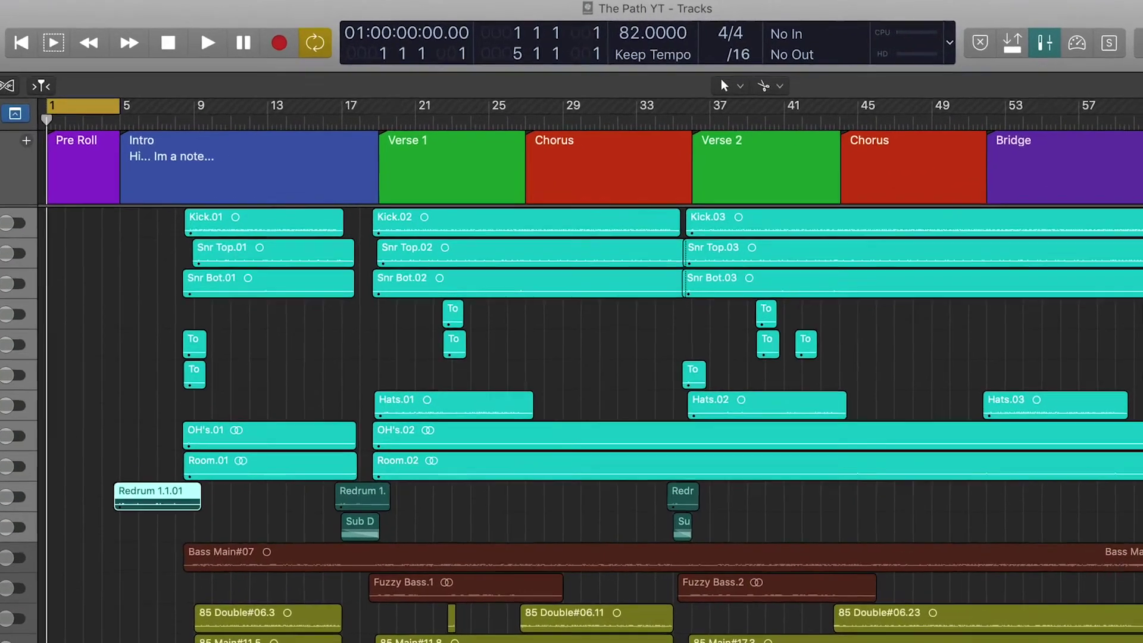
# Step: Group the drum tracks into a folder stack named Drums with a drum kit icon
pyautogui.press('super+shift+d')
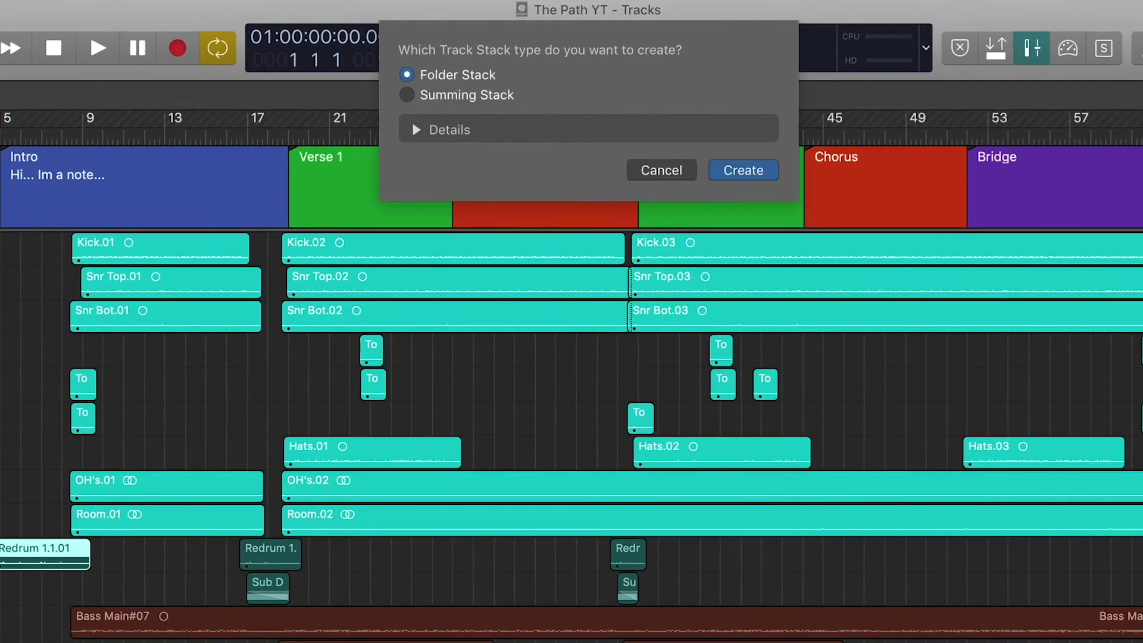
pyautogui.click(752, 172)
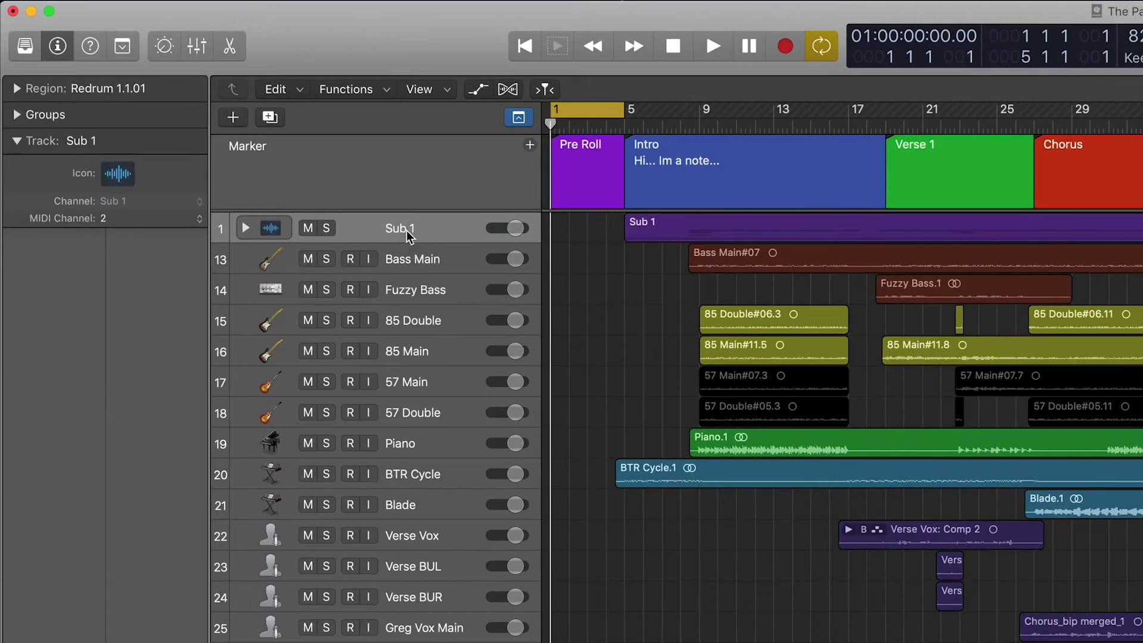
pyautogui.doubleClick(407, 232)
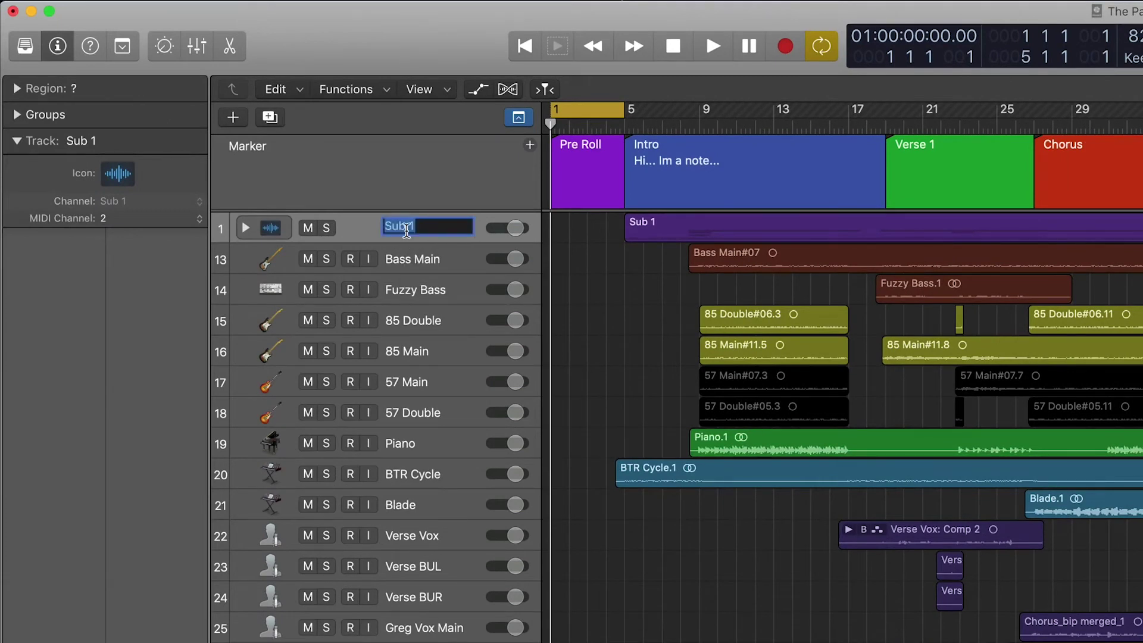
pyautogui.press('Return')
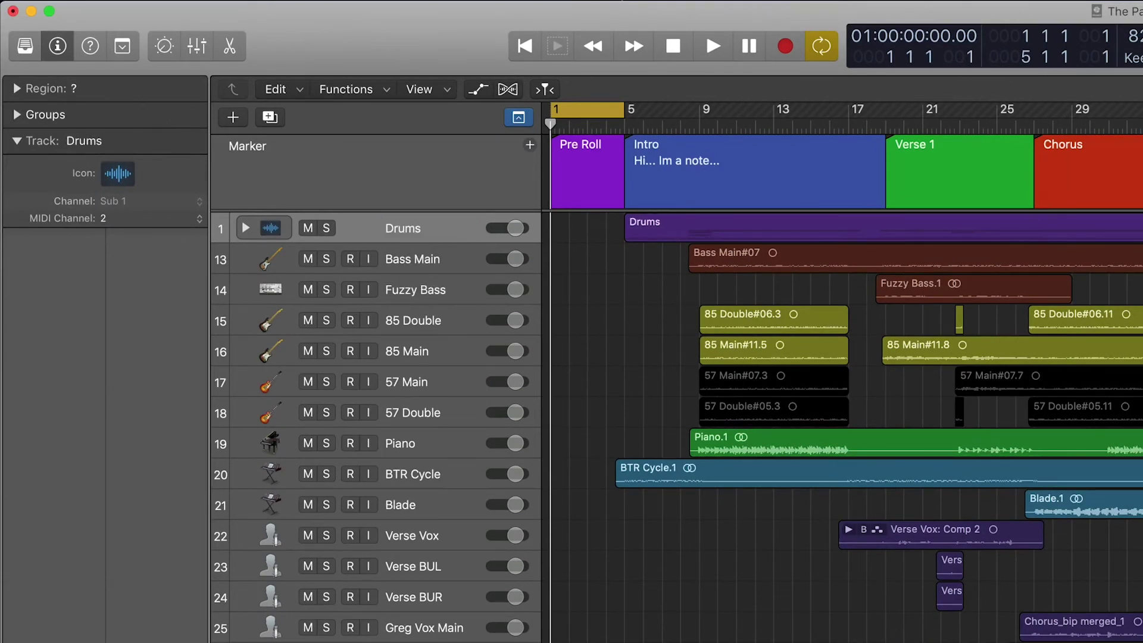
pyautogui.click(119, 178)
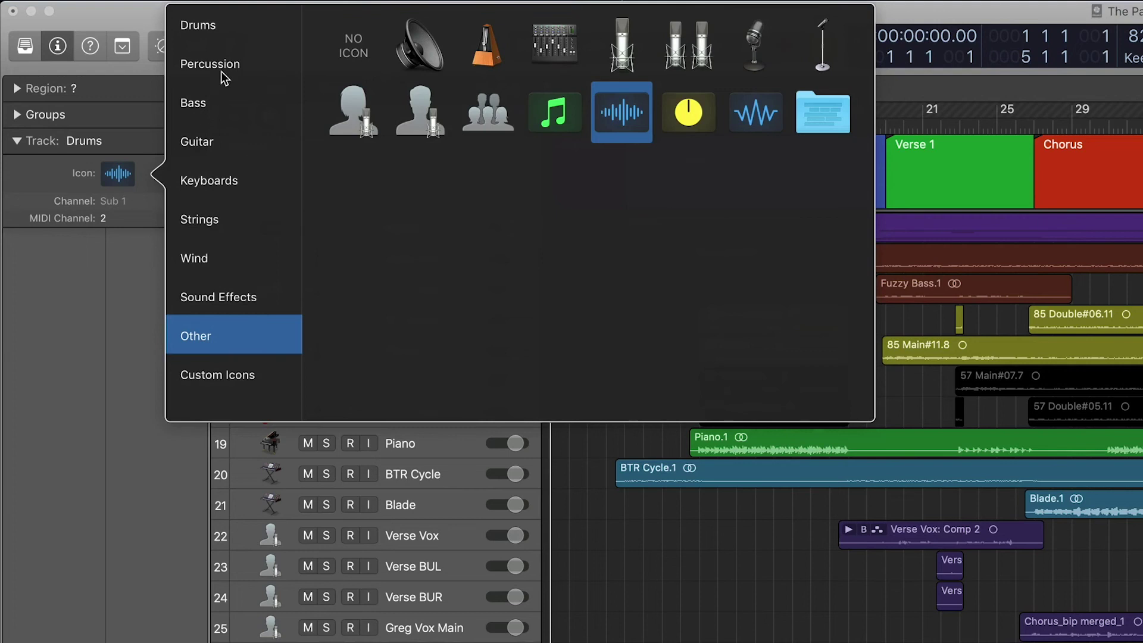
pyautogui.click(215, 25)
pyautogui.click(622, 43)
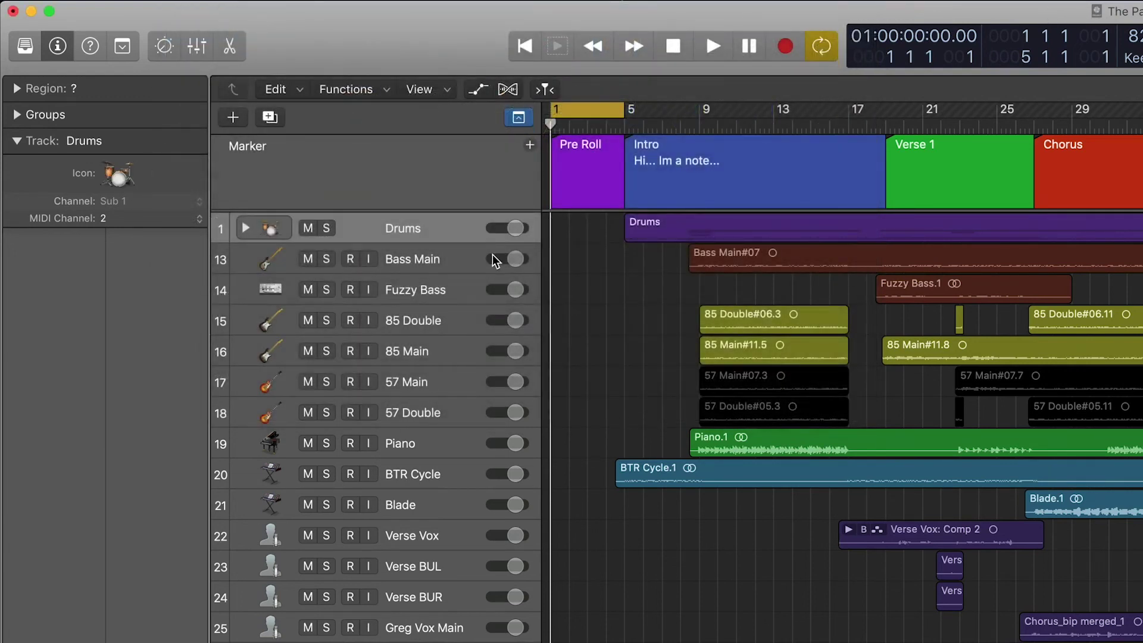
# Step: Colour the Drums stack cyan, then expand and collapse it to check its tracks
pyautogui.hotkey('alt', 'c')
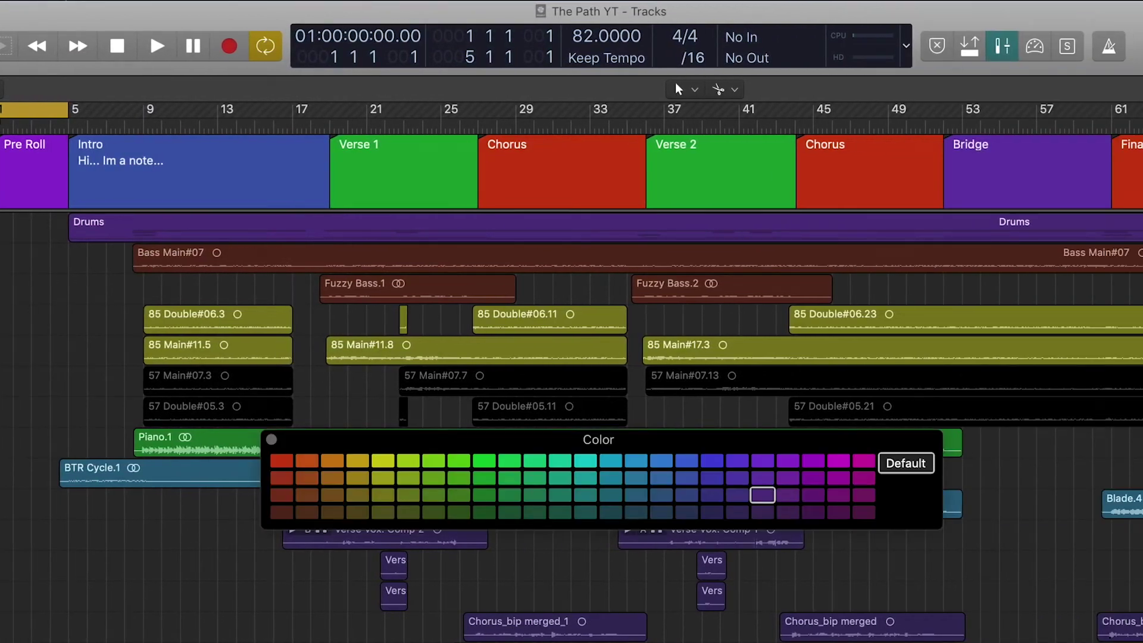
pyautogui.click(585, 461)
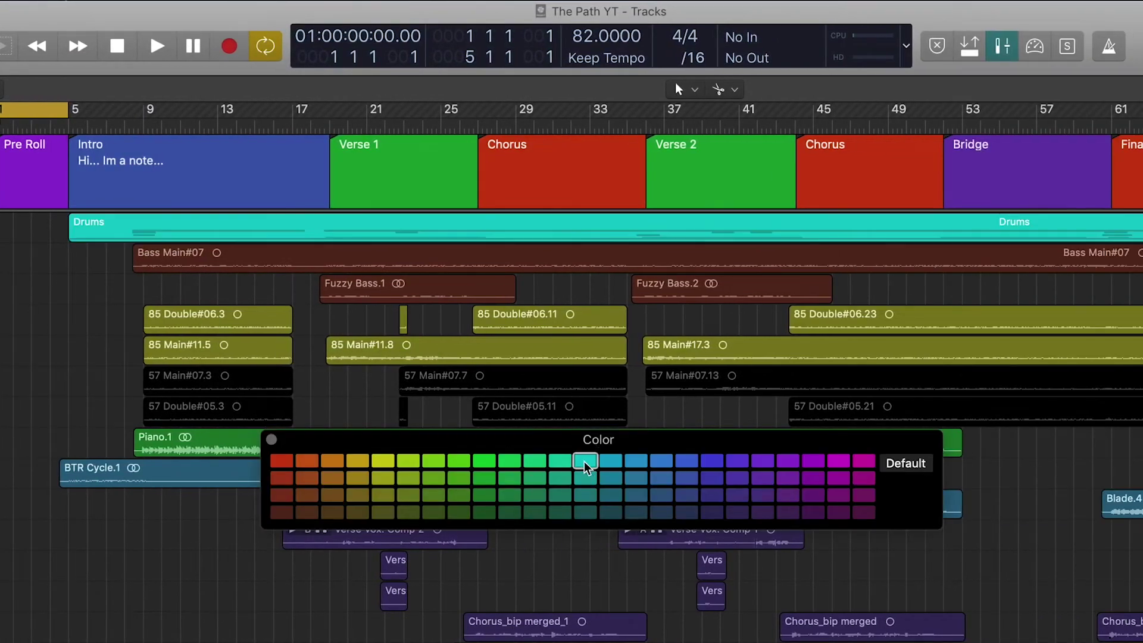
pyautogui.click(271, 441)
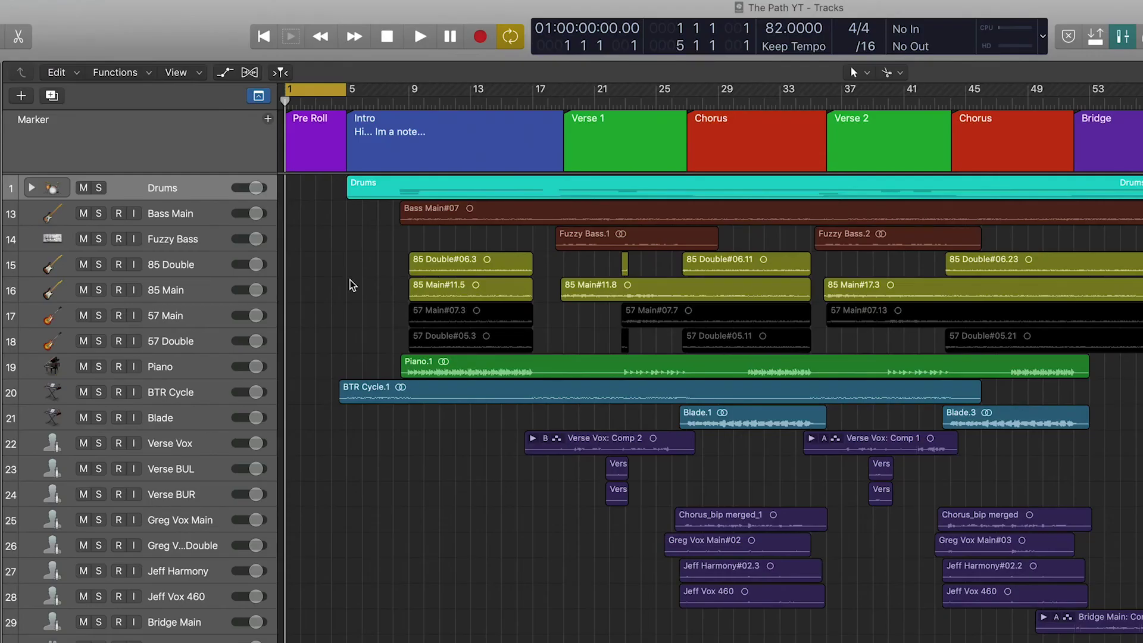
pyautogui.click(31, 189)
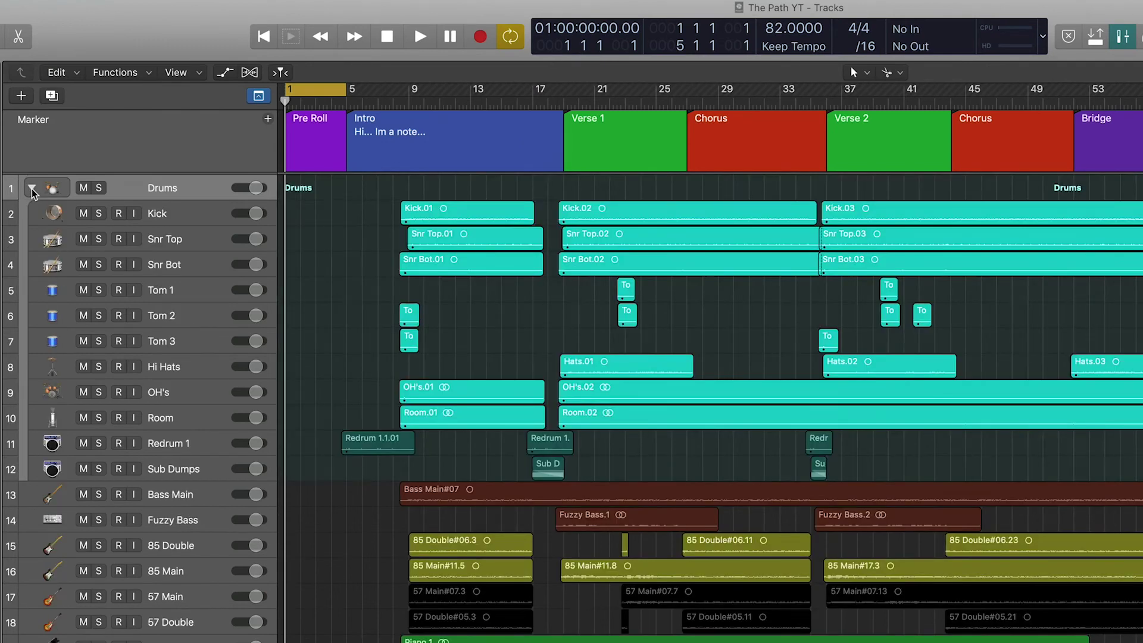
pyautogui.click(32, 190)
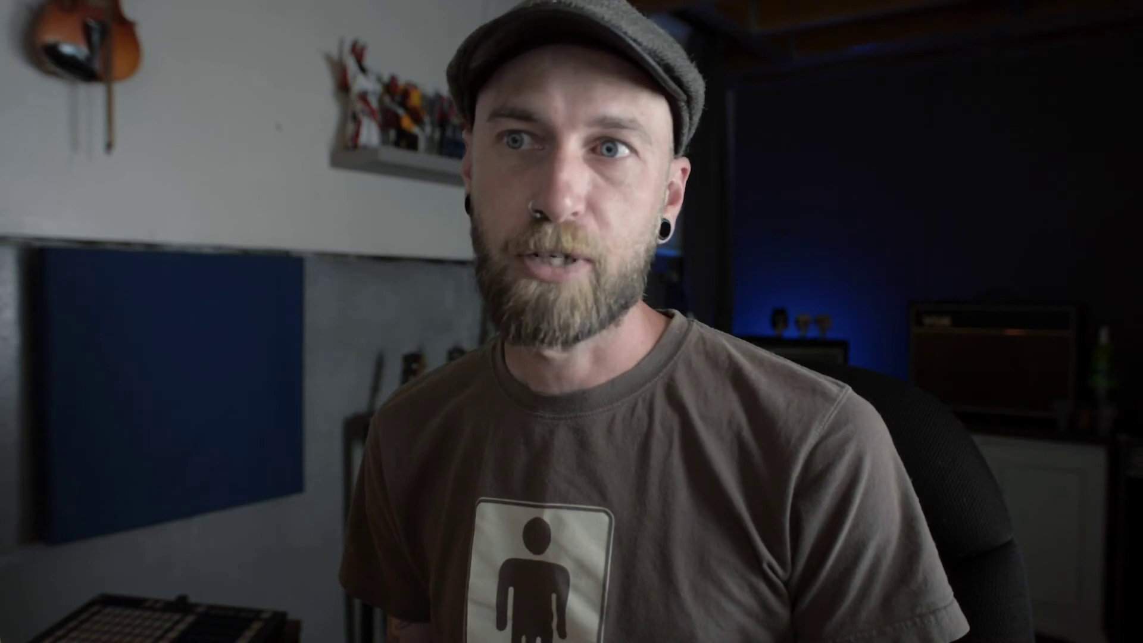